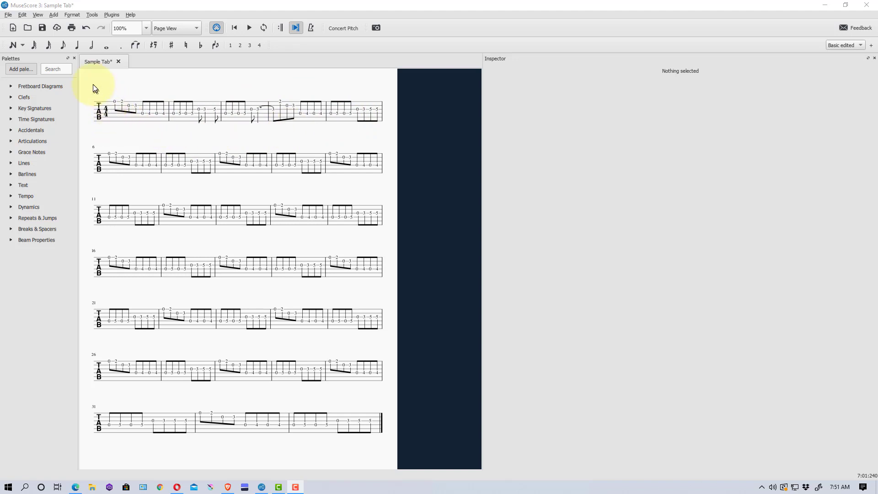
# Change the guitar tablature's staff type to Tab. 6-str. common in the instrument settings.
pyautogui.click(23, 15)
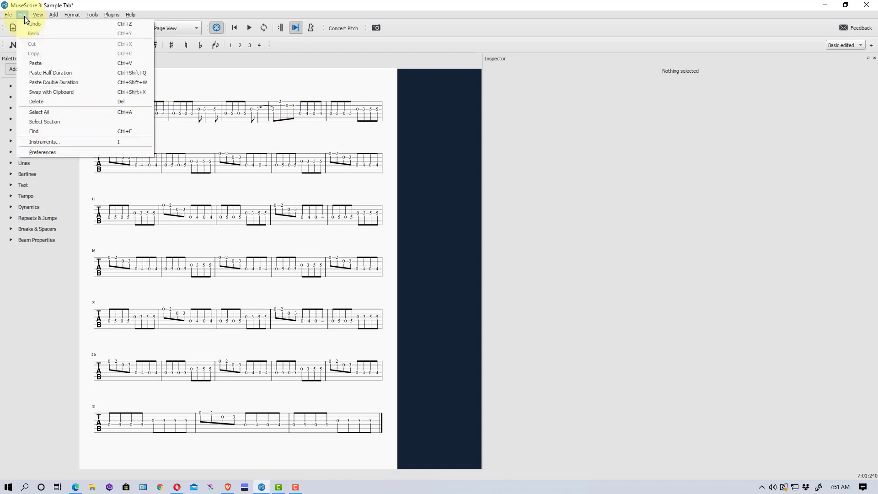
pyautogui.click(58, 141)
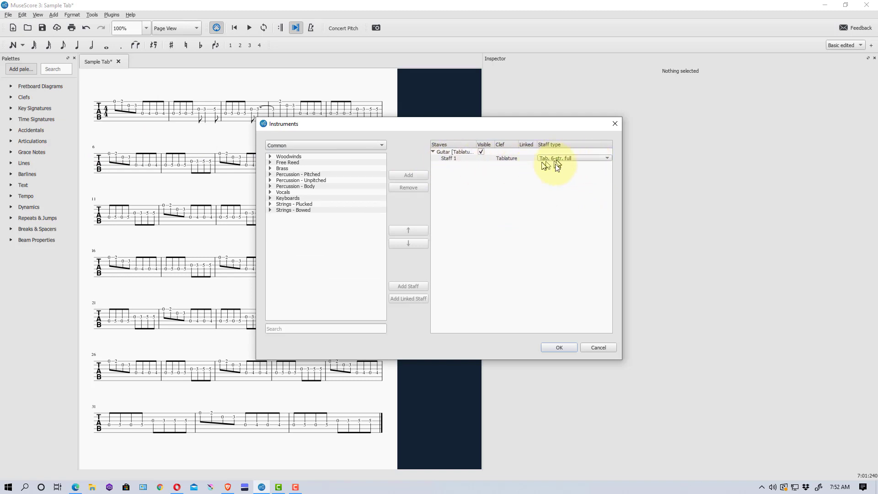
pyautogui.click(607, 158)
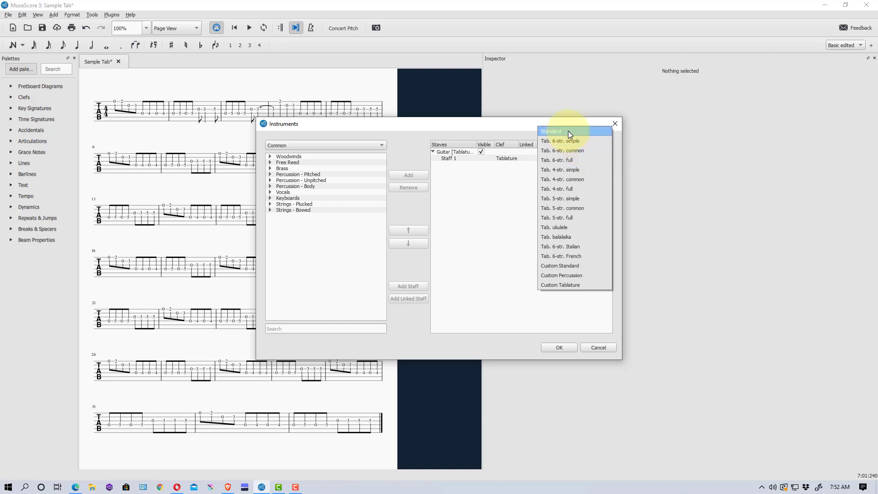
pyautogui.click(581, 151)
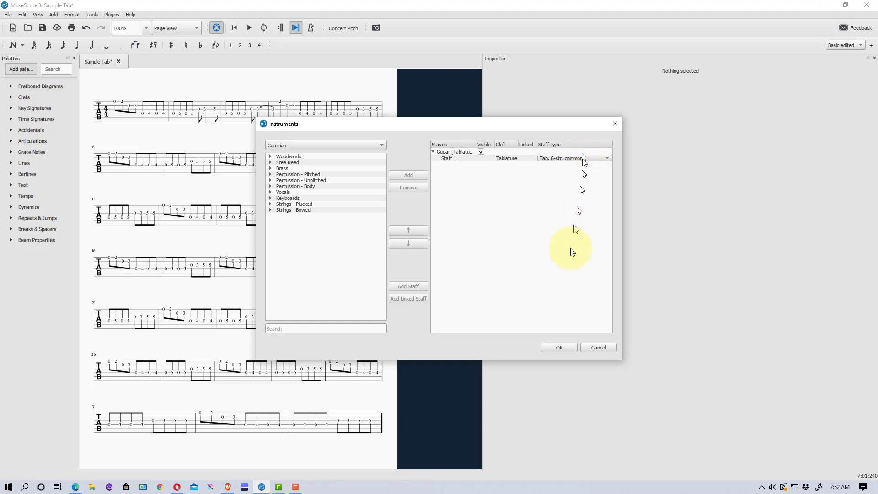
pyautogui.click(558, 348)
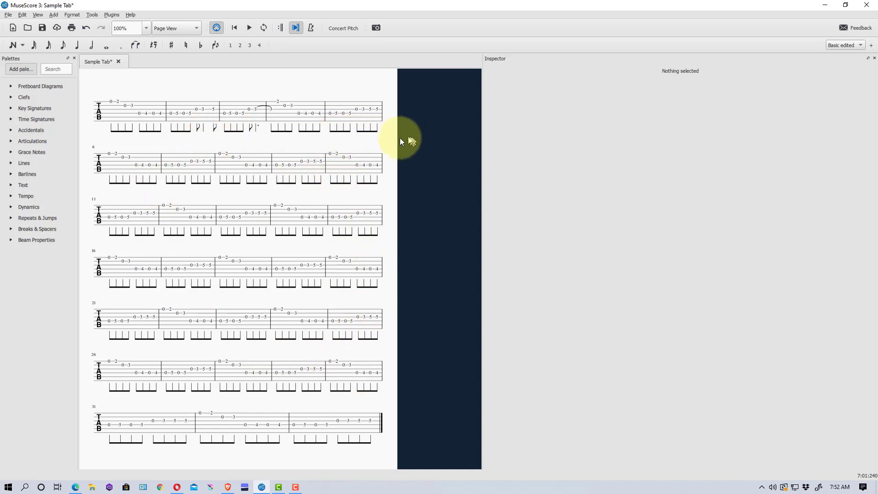
# Switch the guitar's staff type to Tab. 6-str. simple.
pyautogui.press('i')
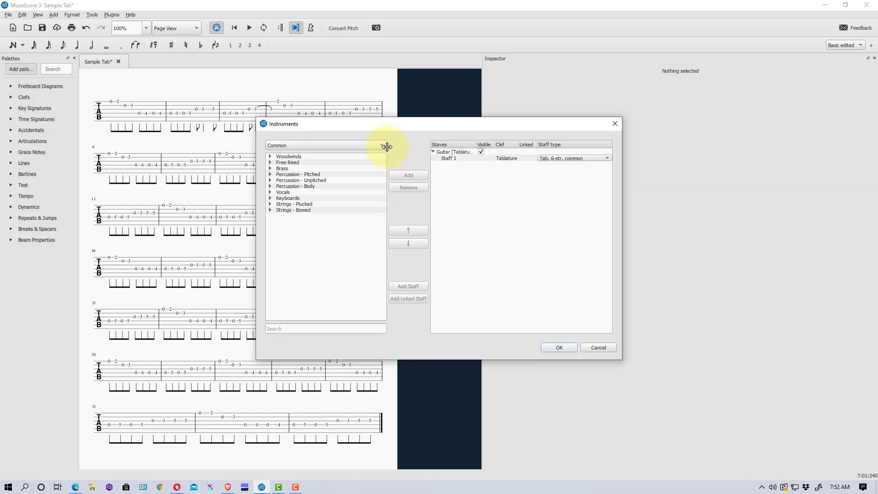
pyautogui.click(569, 157)
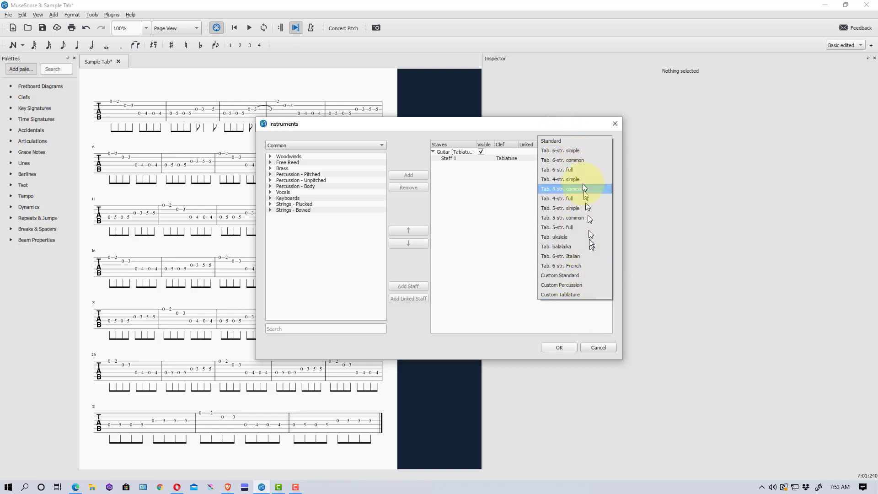
pyautogui.click(580, 152)
pyautogui.click(560, 347)
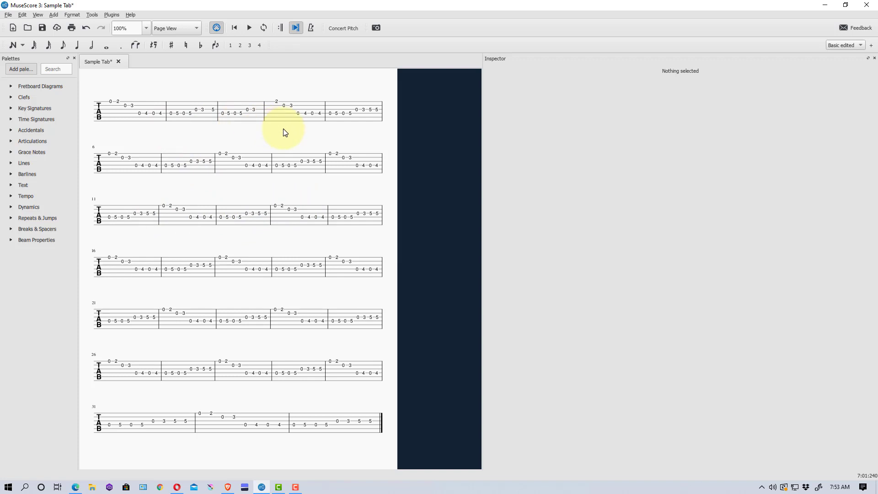
# Set the guitar's staff type back to Tab. 6-str. full.
pyautogui.rightClick(317, 136)
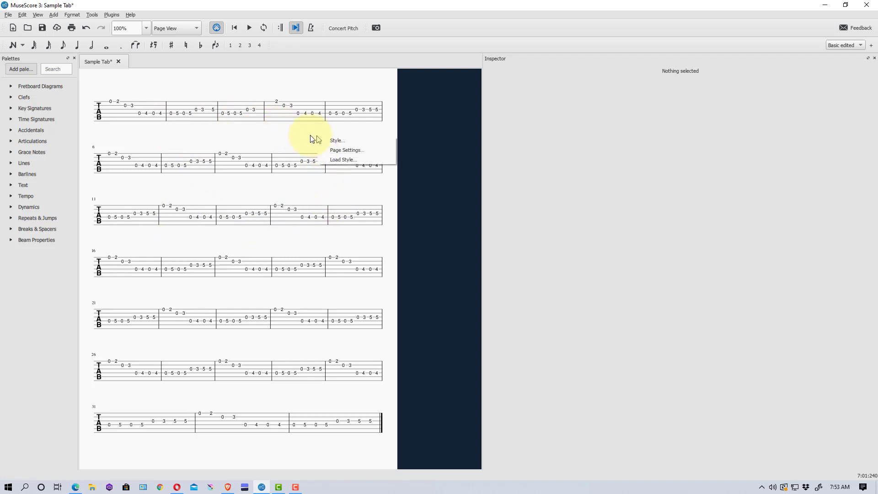
pyautogui.click(308, 138)
pyautogui.press('i')
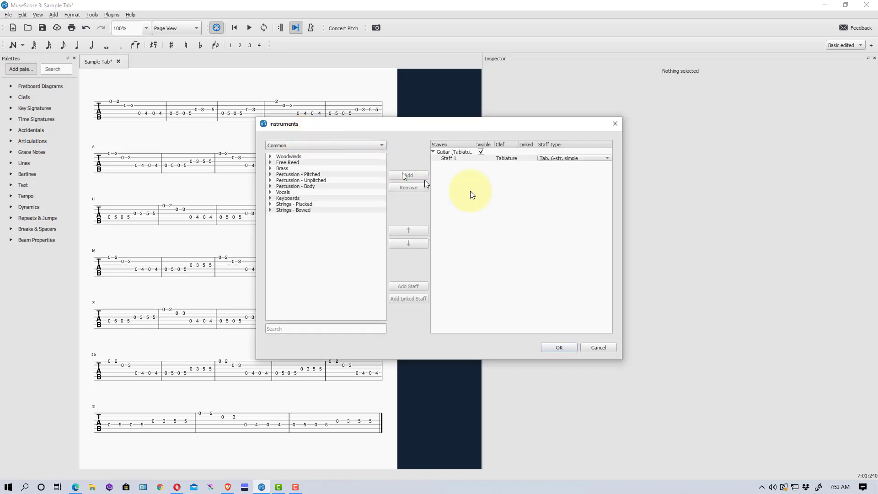
pyautogui.click(574, 158)
pyautogui.click(581, 177)
pyautogui.click(559, 347)
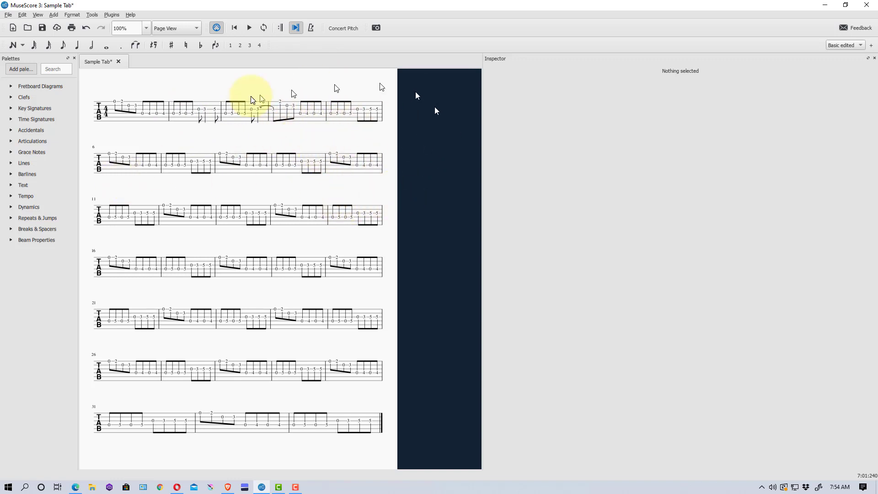
# Start a new score without title details and choose the Guitar + Tablature template from the Solo group.
pyautogui.click(8, 16)
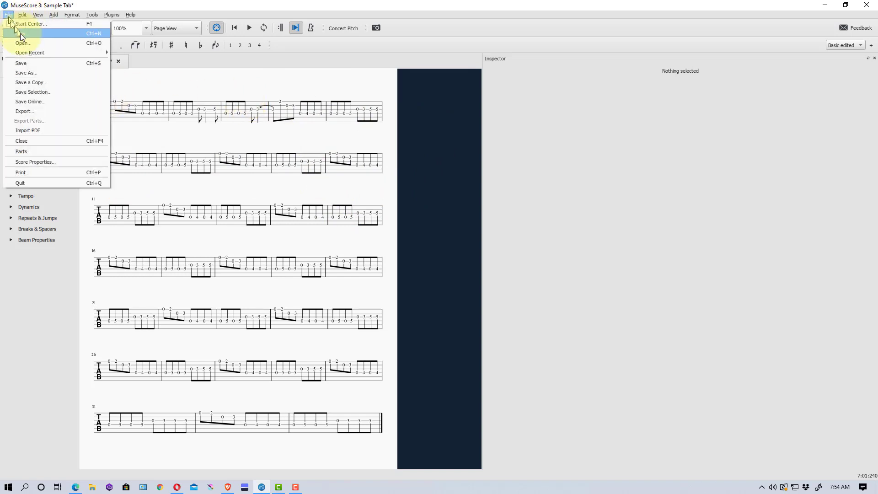
pyautogui.click(21, 33)
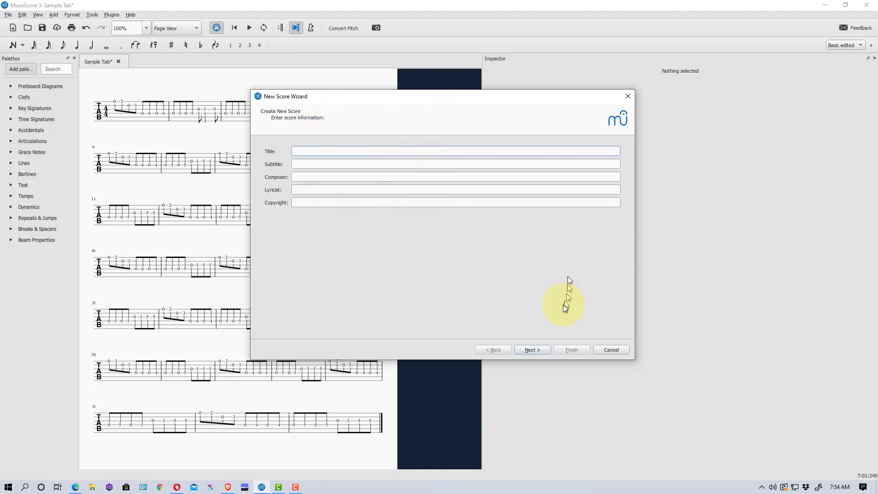
pyautogui.click(533, 349)
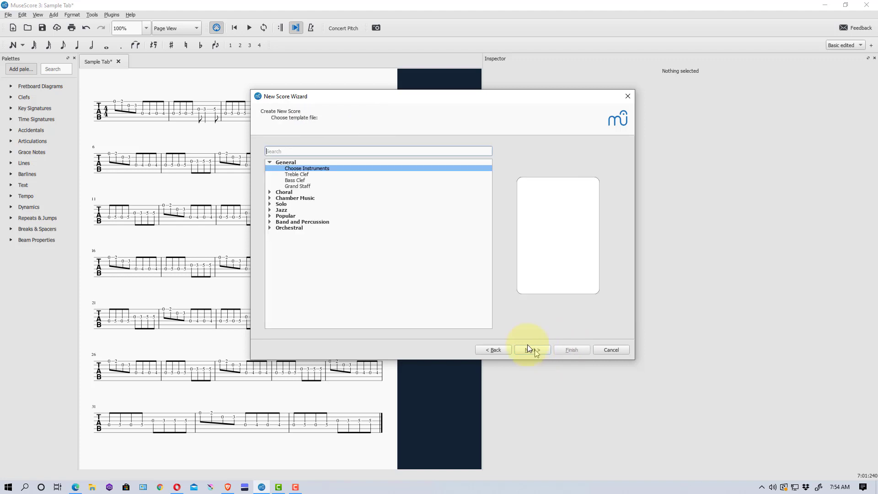
pyautogui.click(273, 205)
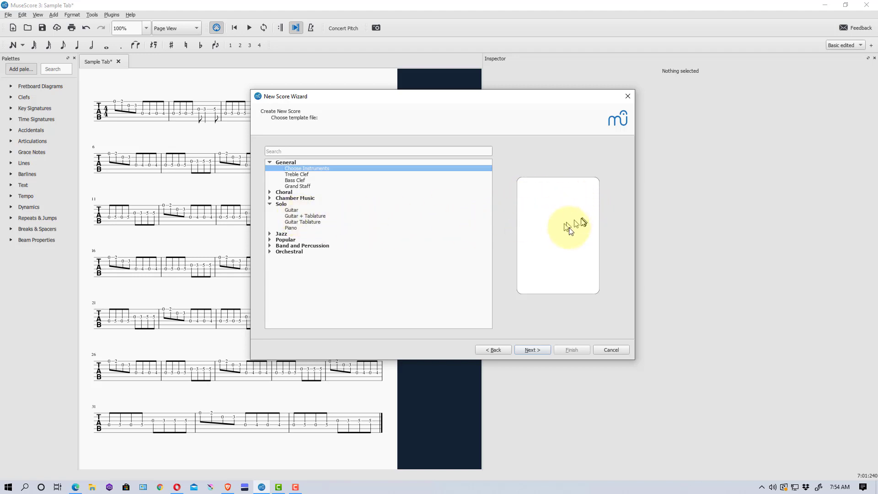
pyautogui.click(306, 222)
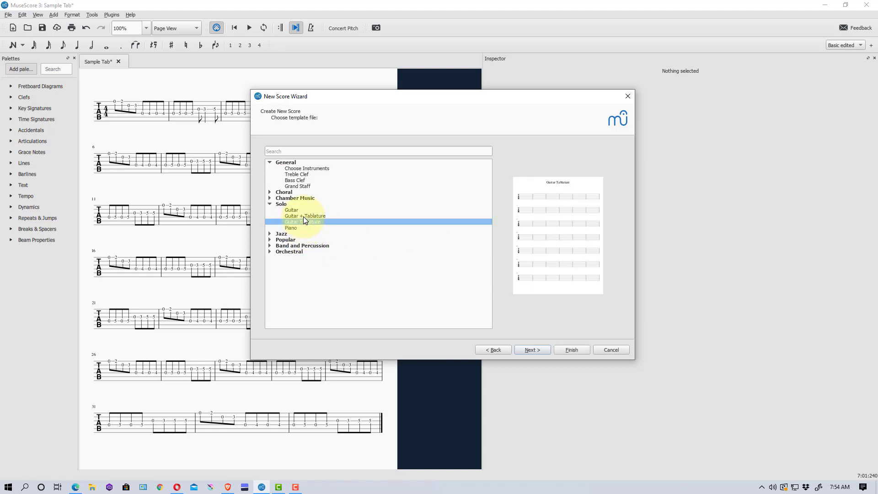
pyautogui.click(303, 216)
pyautogui.click(303, 222)
pyautogui.click(313, 216)
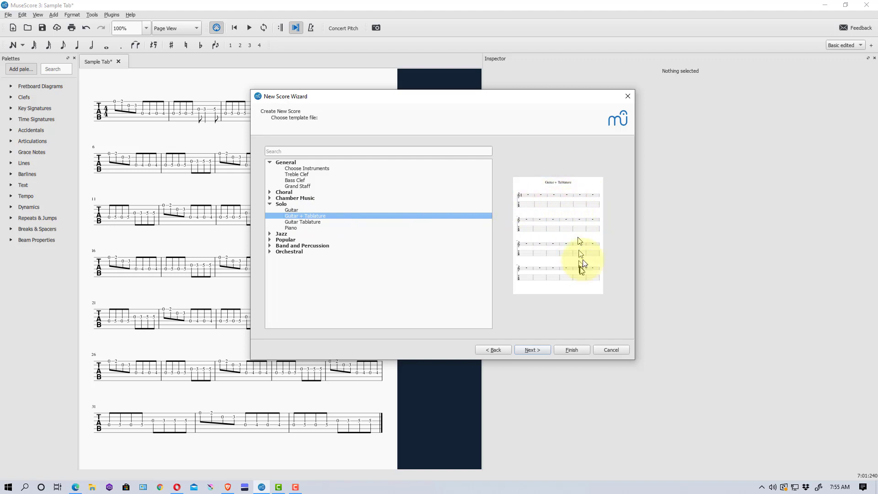
# Create the score with the default key signature, no tempo marking, 4/4 time and 32 measures.
pyautogui.click(533, 349)
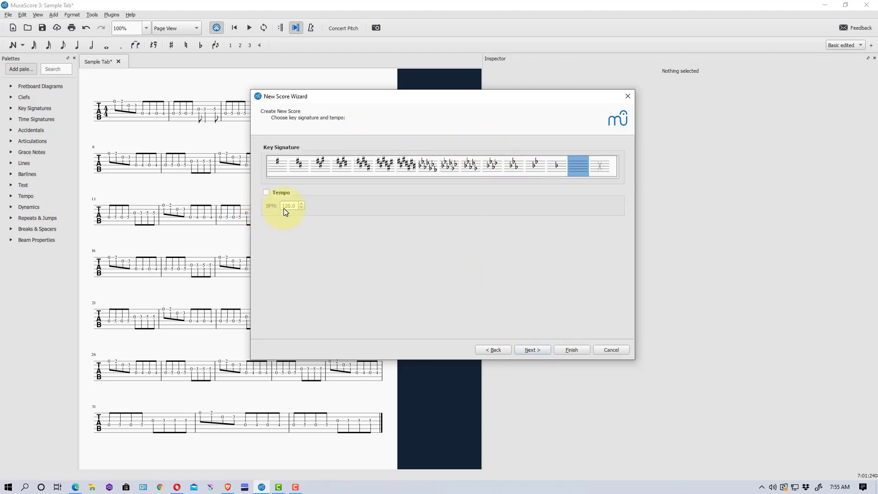
pyautogui.click(530, 349)
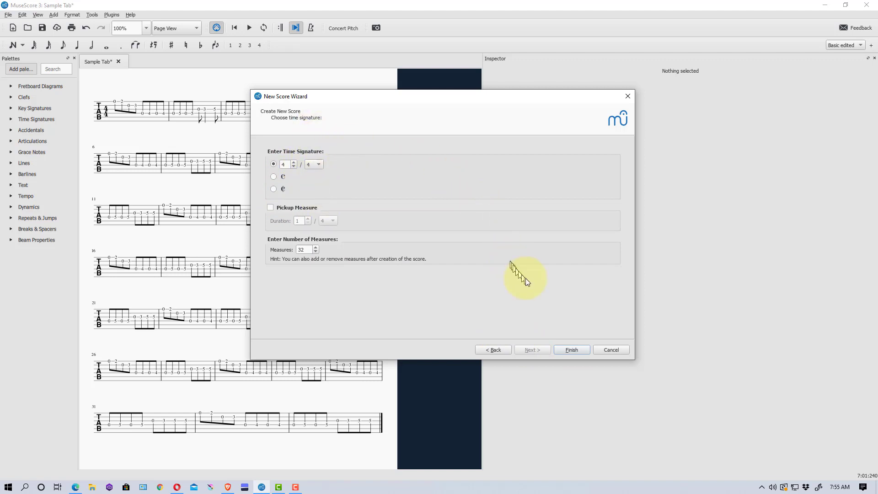
pyautogui.click(571, 349)
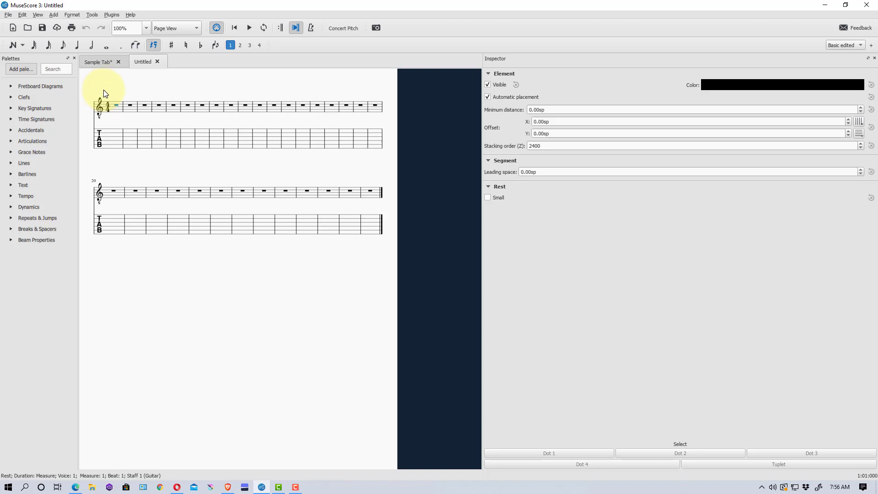
# Examine the note input modes available for the score and its tablature staff.
pyautogui.click(22, 45)
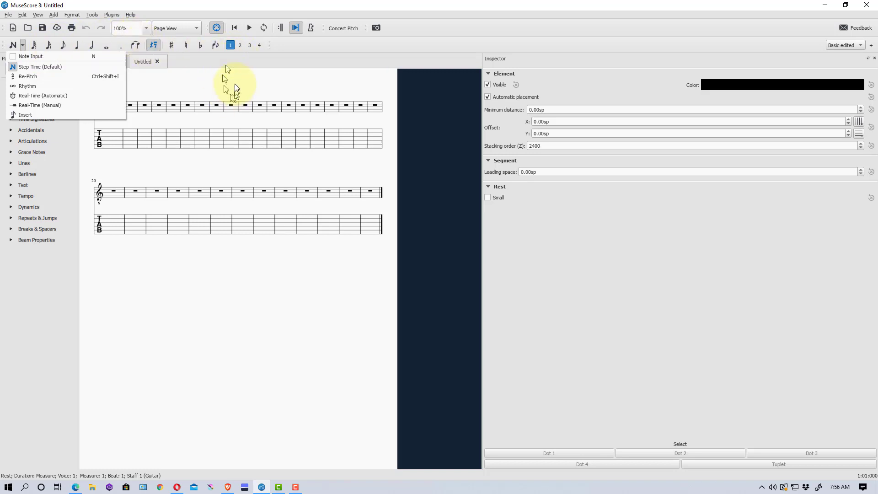
pyautogui.press('Escape')
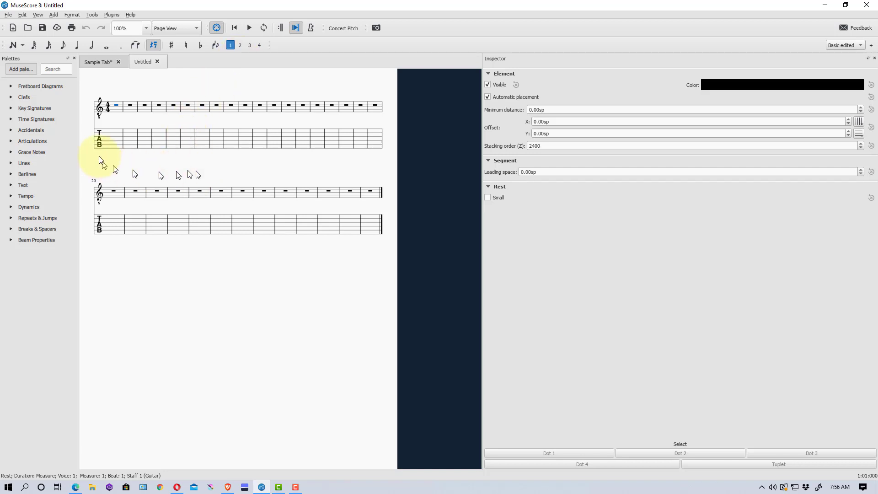
pyautogui.click(124, 139)
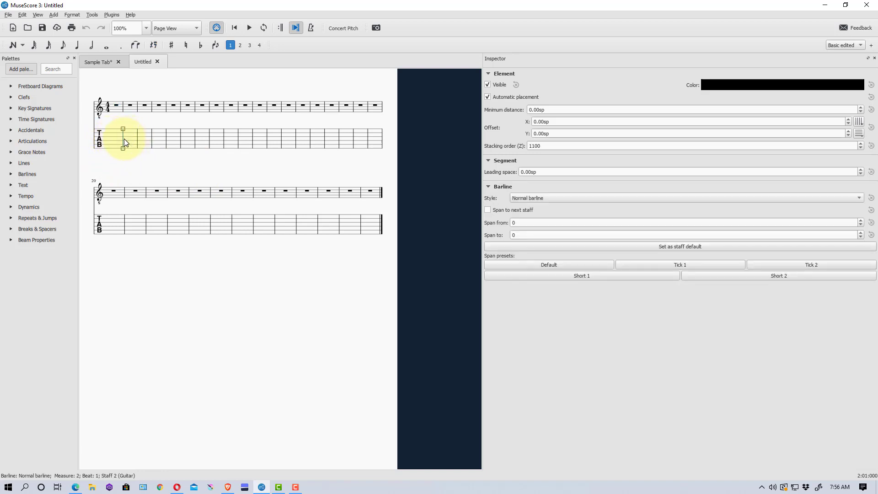
pyautogui.click(136, 136)
pyautogui.click(138, 138)
pyautogui.click(130, 138)
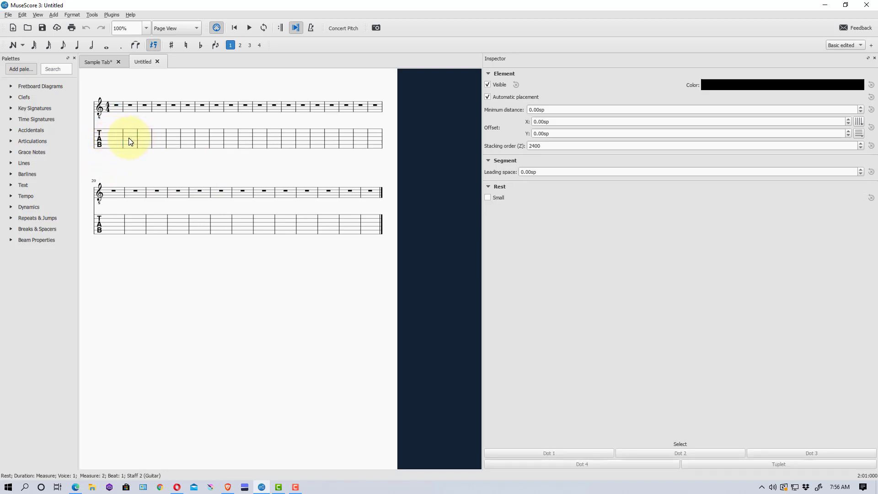
pyautogui.click(22, 45)
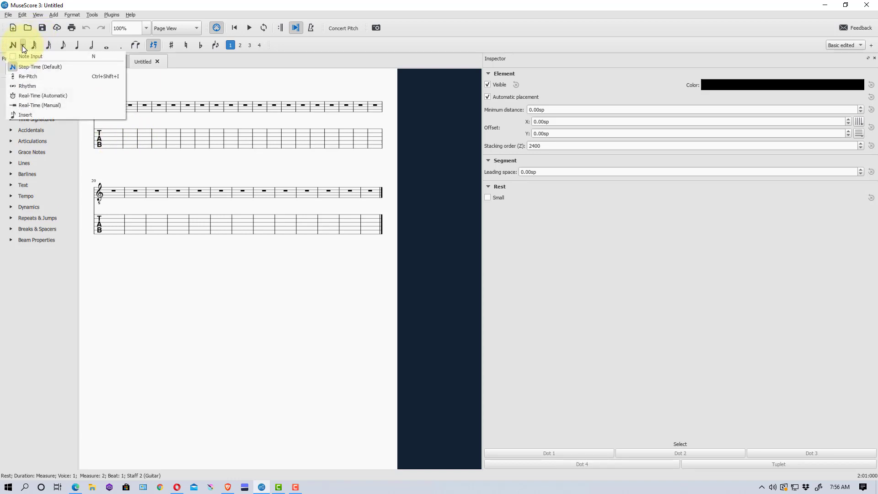
pyautogui.click(183, 165)
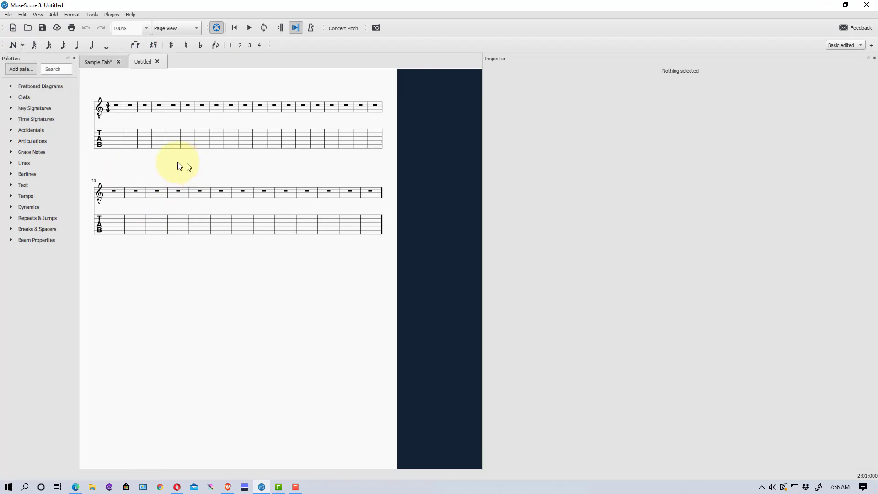
# Turn on note input at the first measure of the tablature staff.
pyautogui.click(130, 143)
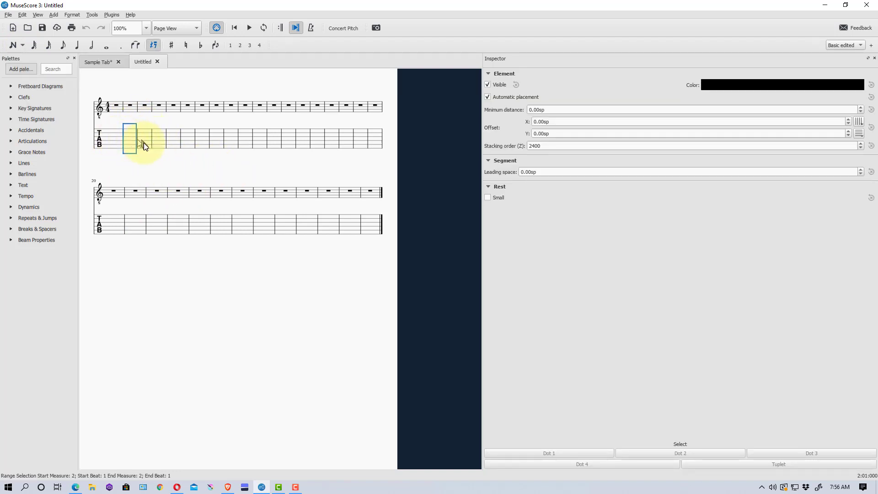
pyautogui.click(117, 142)
pyautogui.press('n')
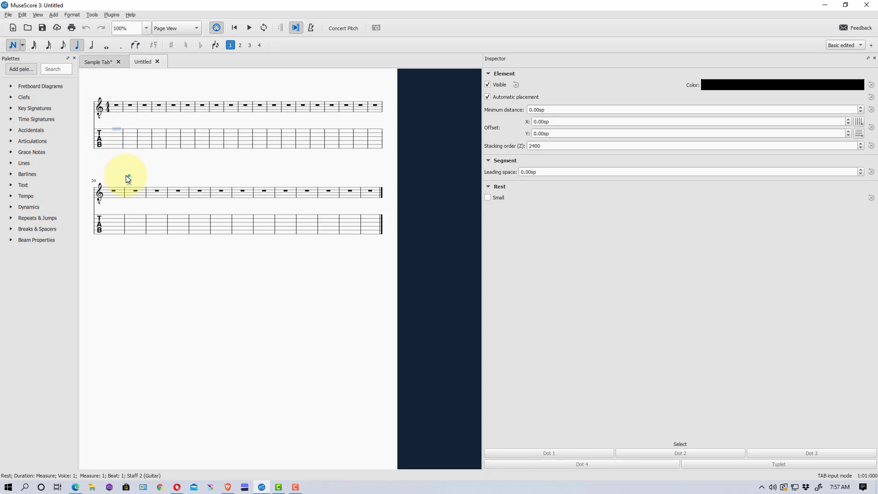
# Enter a quarter note at fret 0 on string 6, on beat 1 of measure 1.
pyautogui.press('Down')
pyautogui.press('Down')
pyautogui.press('Down')
pyautogui.press('Down')
pyautogui.press('Down')
pyautogui.press('Up')
pyautogui.press('Up')
pyautogui.press('Up')
pyautogui.press('Up')
pyautogui.press('Down')
pyautogui.press('Down')
pyautogui.press('Down')
pyautogui.press('Down')
pyautogui.press('Down')
pyautogui.press('0')
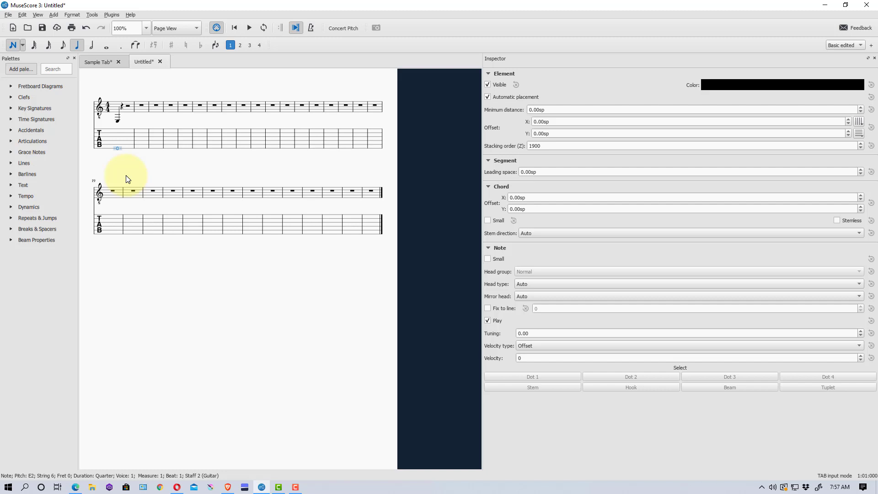
# Add quarter notes on string 6 at fret 4 on beat 2 and fret 0 on beat 3.
pyautogui.press('Right')
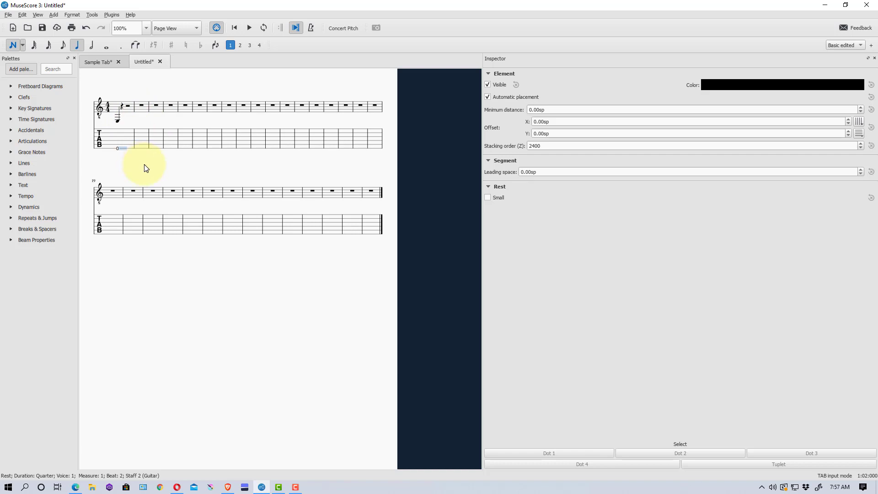
pyautogui.press('4')
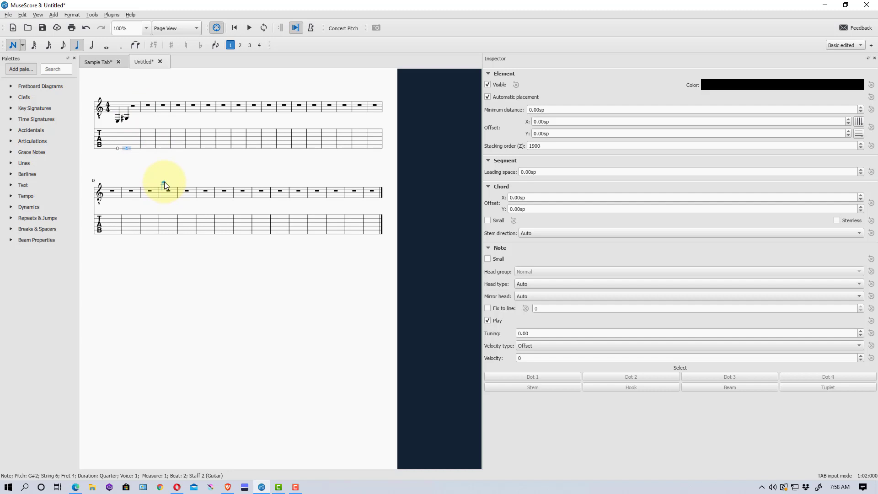
pyautogui.press('Right')
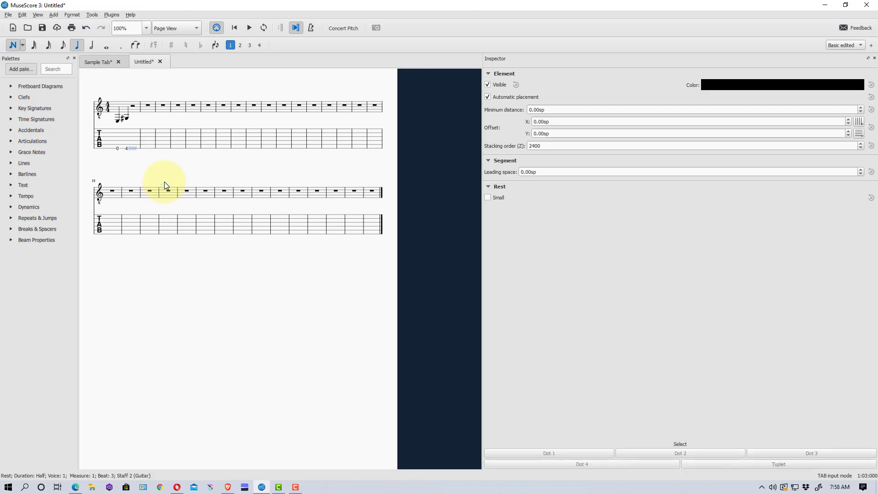
pyautogui.press('0')
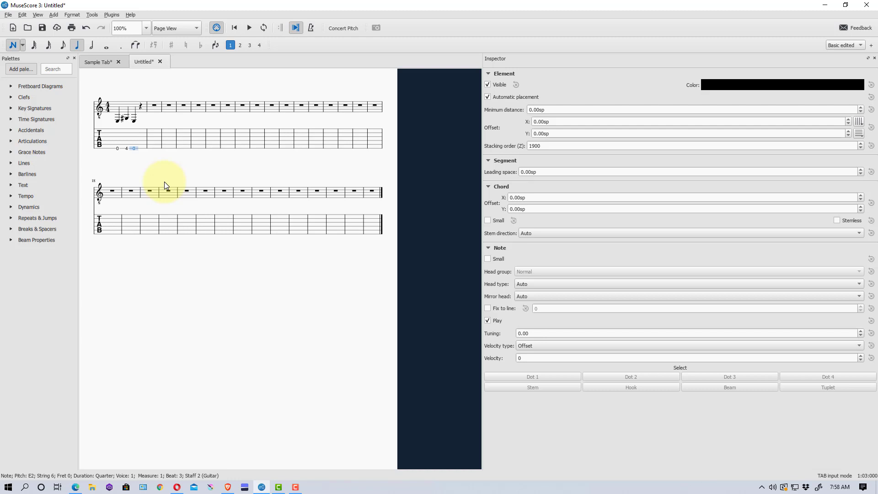
# Enter fret 0 on string 6 at beat 4 and delete that note.
pyautogui.press('0')
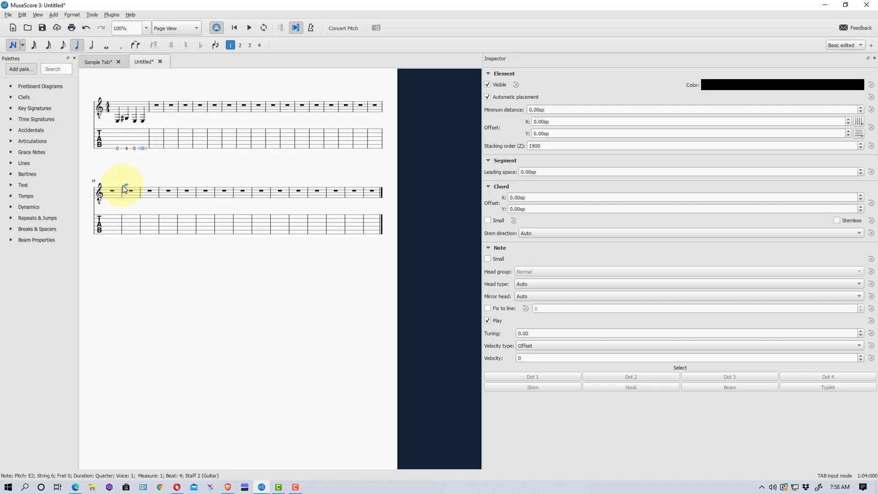
pyautogui.press('Delete')
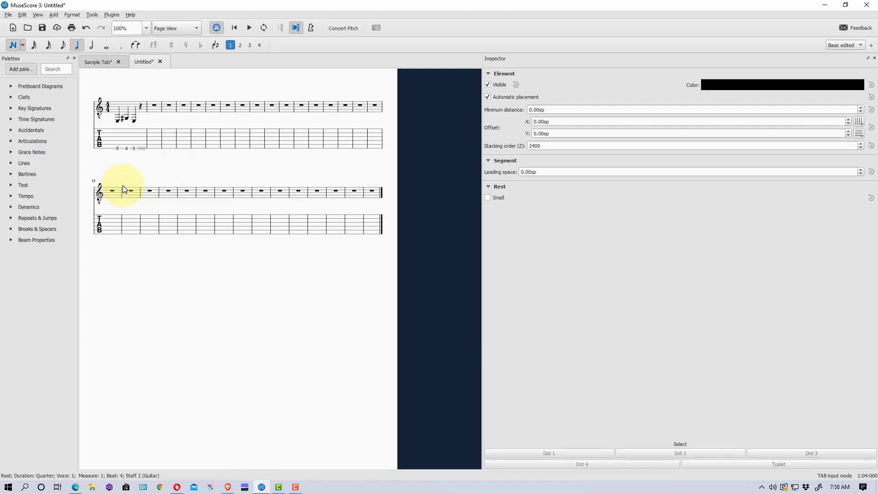
# Delete the string 6 notes on beats 3 and 2 of measure 1.
pyautogui.press('Left')
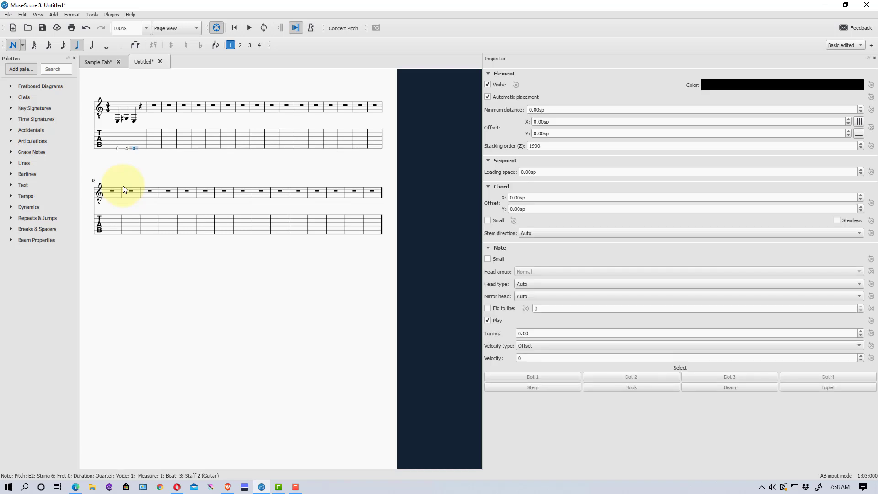
pyautogui.press('Delete')
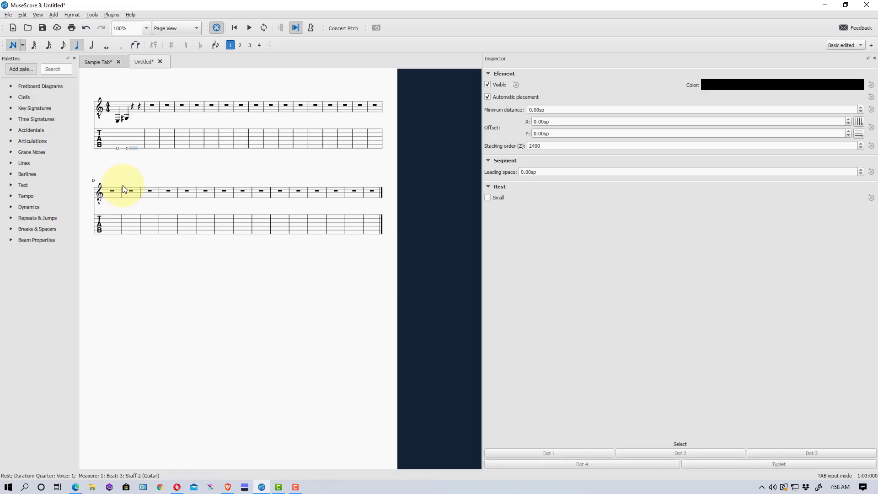
pyautogui.press('Left')
pyautogui.press('Delete')
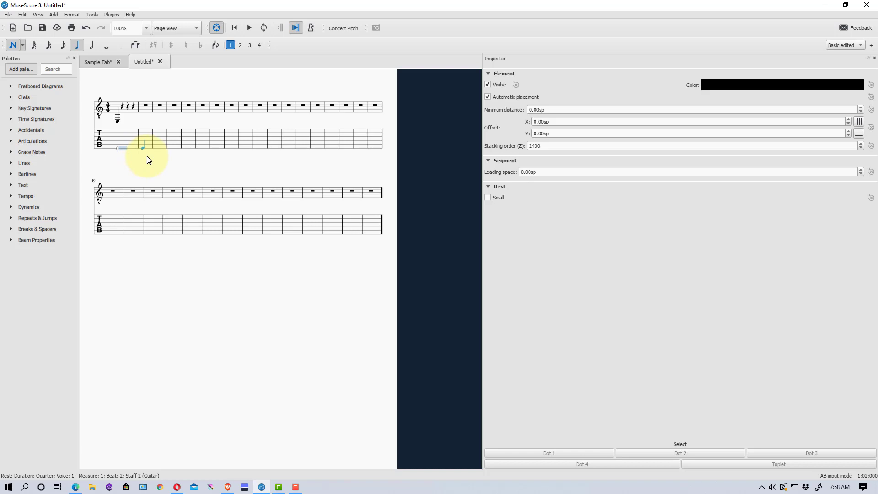
# Leave a rest on beat 2, enter fret 4 on string 6 at beat 3, and delete that note.
pyautogui.press('Right')
pyautogui.press('4')
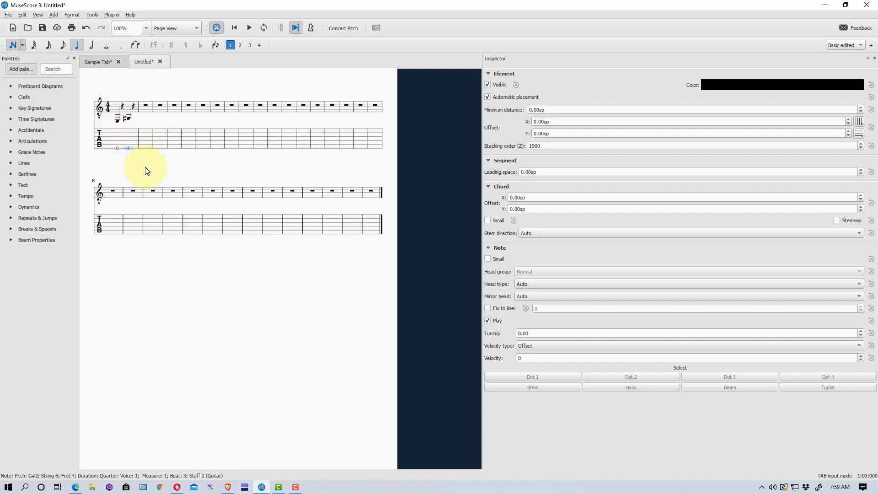
pyautogui.press('Delete')
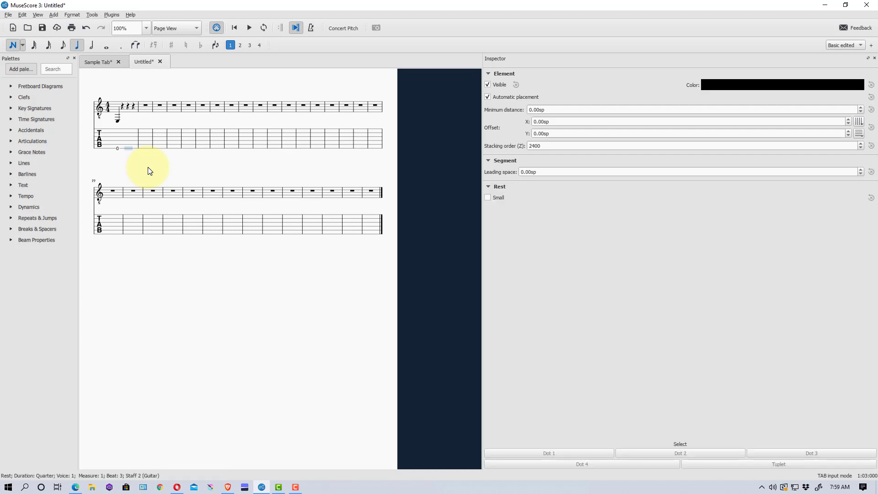
# Fill measure 1 with quarter notes: fret 4 on string 6 at beat 2, and frets 0 and 3 on string 5 at beats 3 and 4.
pyautogui.press('Left')
pyautogui.press('4')
pyautogui.press('Right')
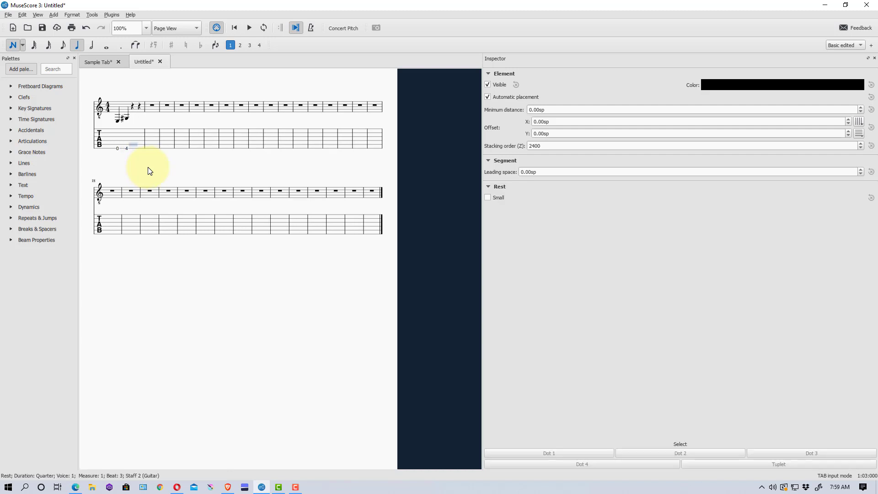
pyautogui.press('0')
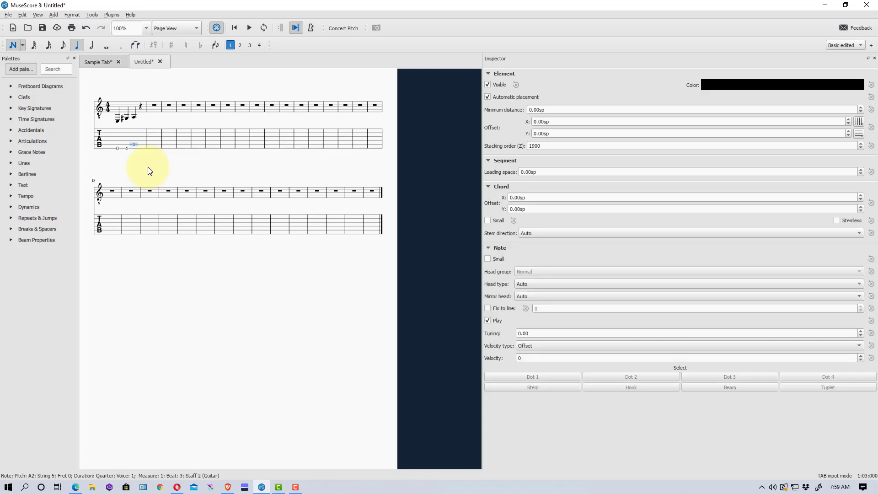
pyautogui.press('Right')
pyautogui.press('3')
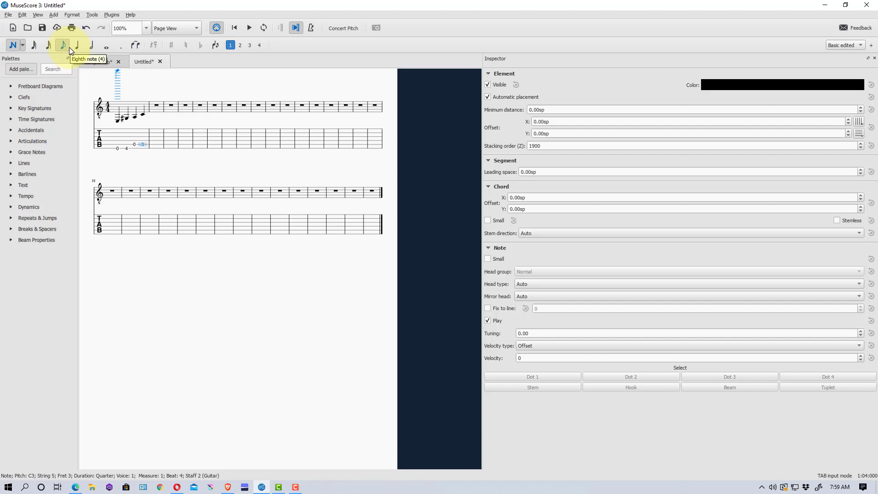
# Enter eighth notes at frets 0, 3, 0 and 3 on string 5 across beats 1 and 2 of measure 2.
pyautogui.press('Right')
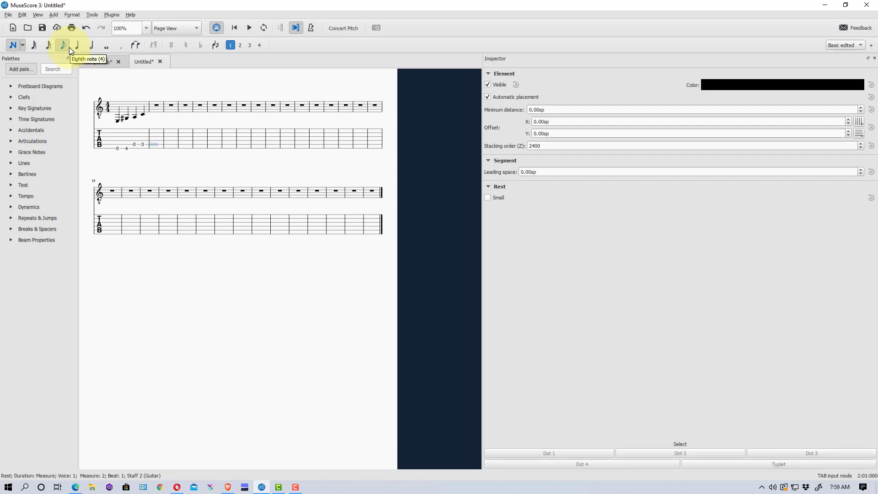
pyautogui.press('0')
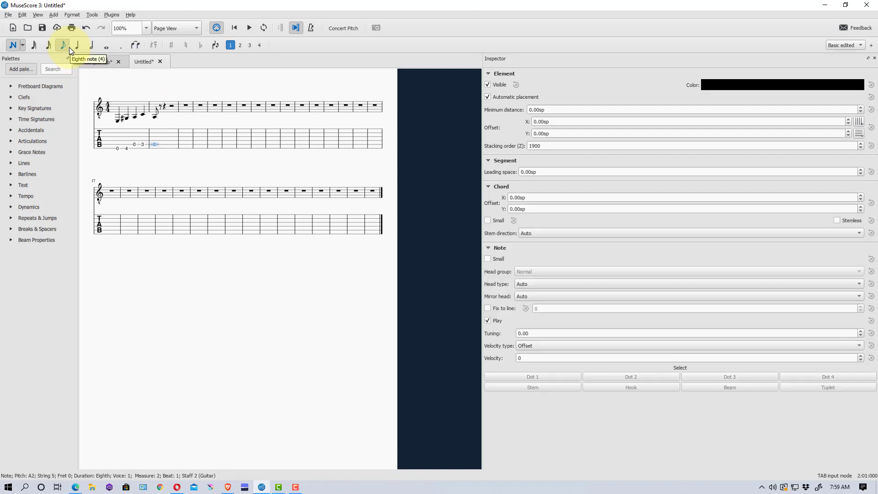
pyautogui.press('Right')
pyautogui.press('3')
pyautogui.press('Right')
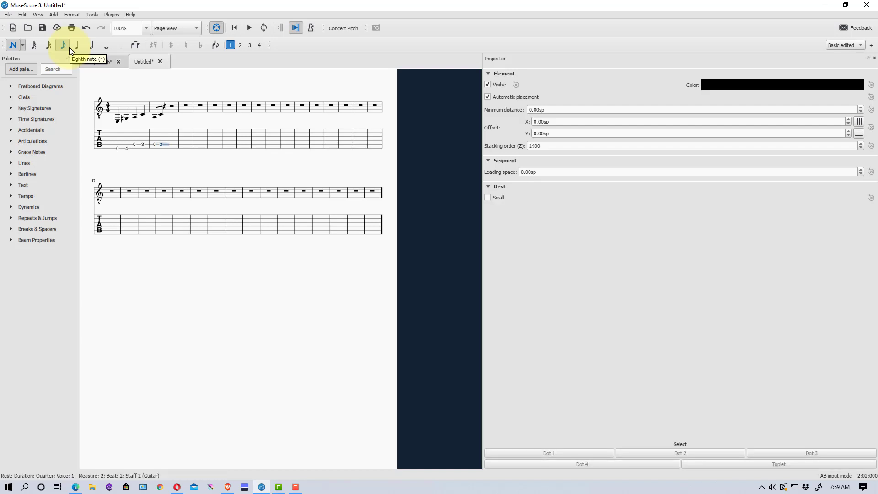
pyautogui.press('9')
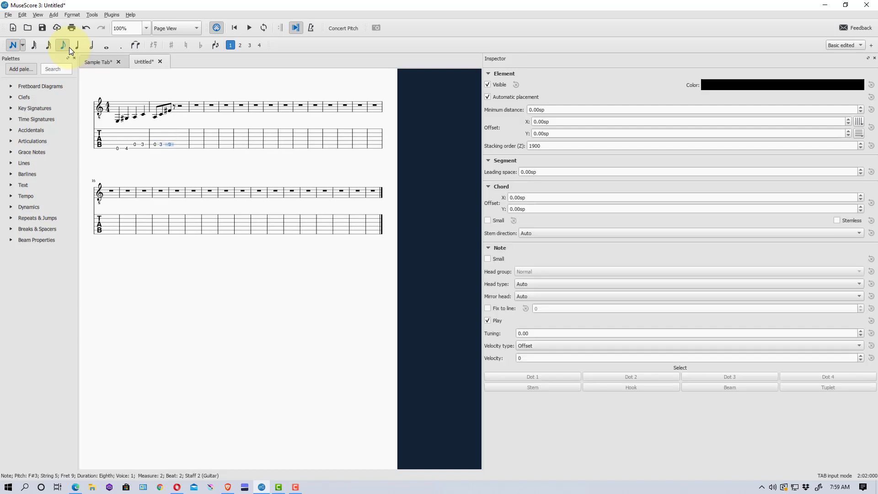
pyautogui.press('0')
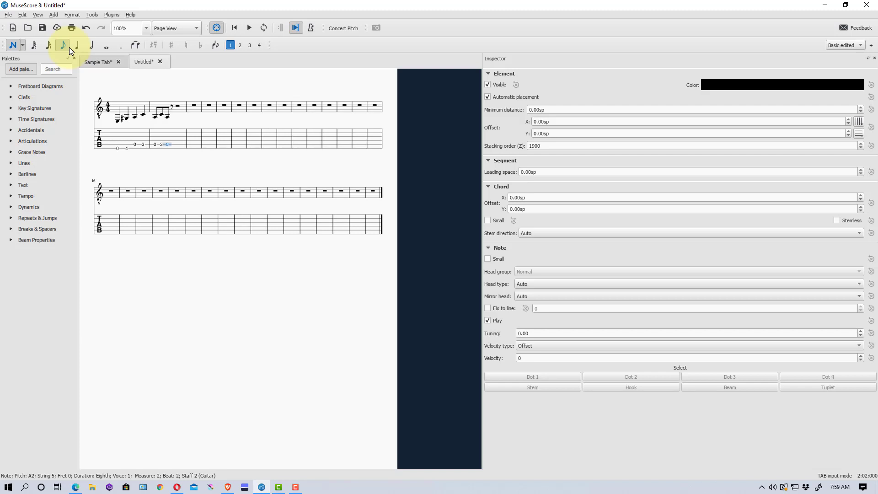
pyautogui.press('Right')
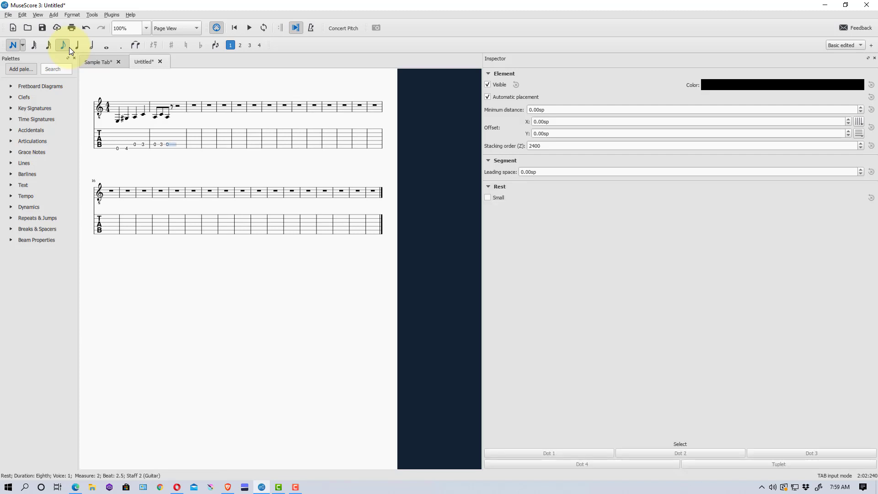
pyautogui.press('3')
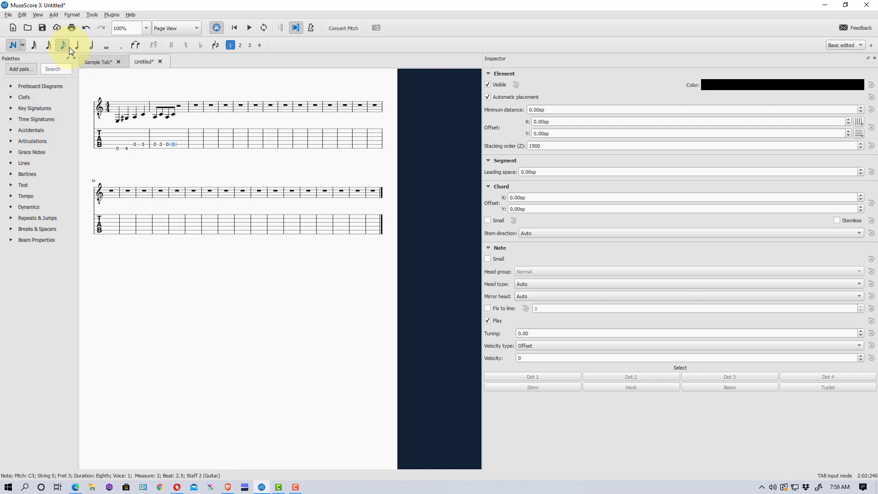
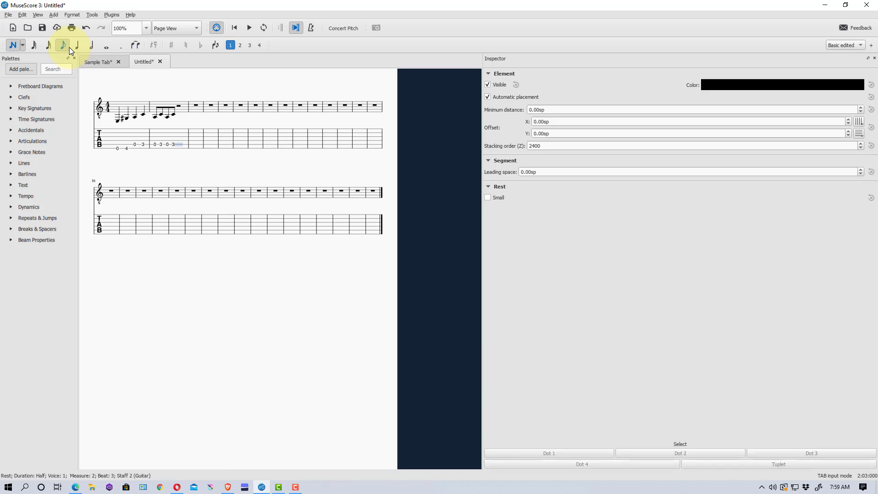
# Enter eighth notes at fret 0 and fret 3 on string 5 for beat 3 of measure 2.
pyautogui.press('0')
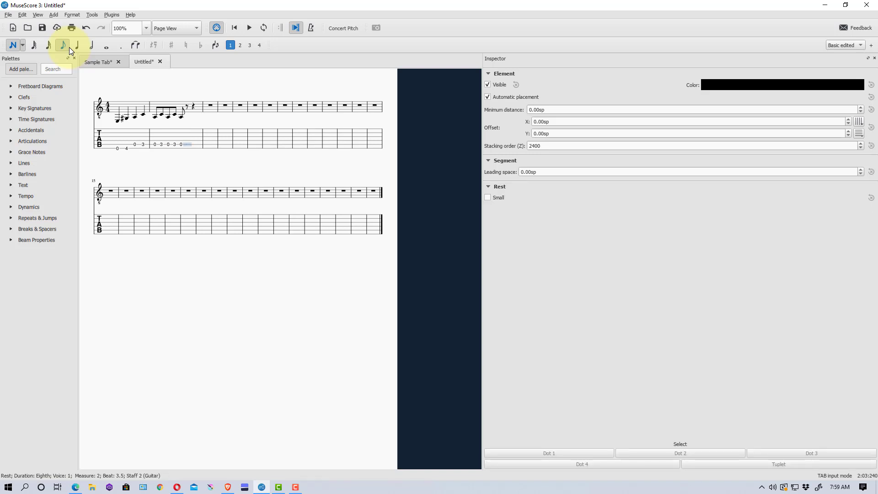
pyautogui.press('9')
pyautogui.press('Right')
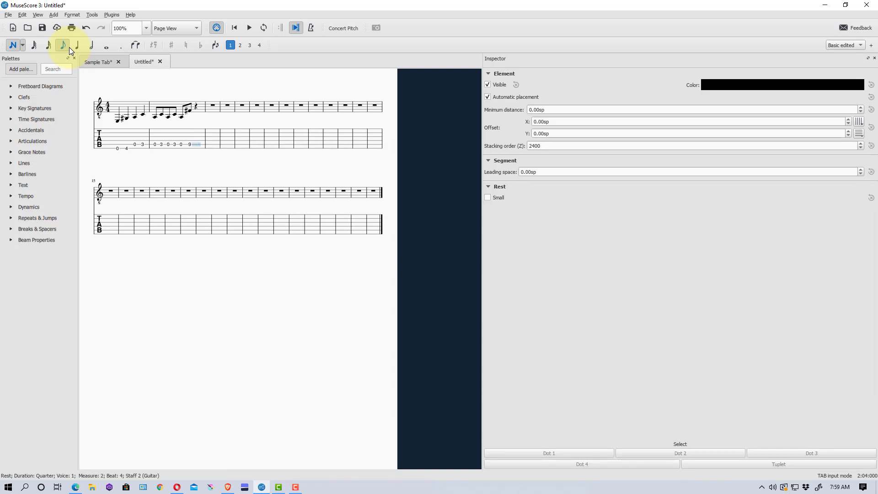
pyautogui.press('Left')
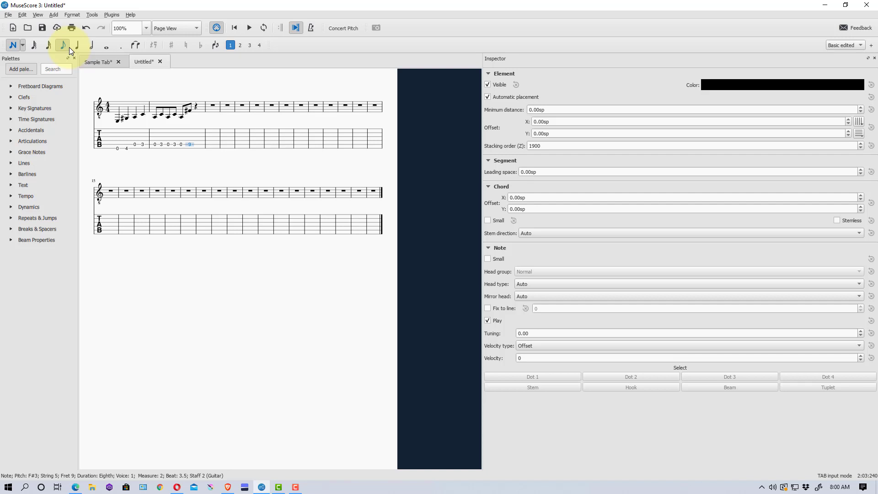
pyautogui.press('3')
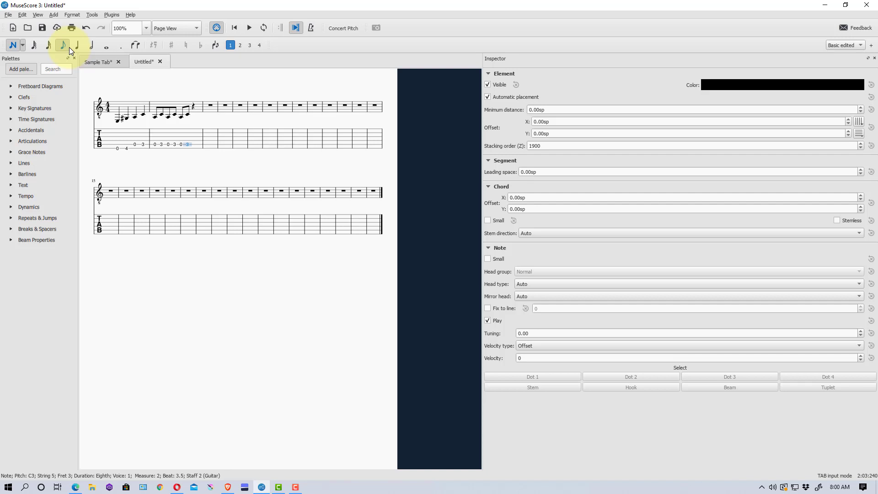
pyautogui.press('Right')
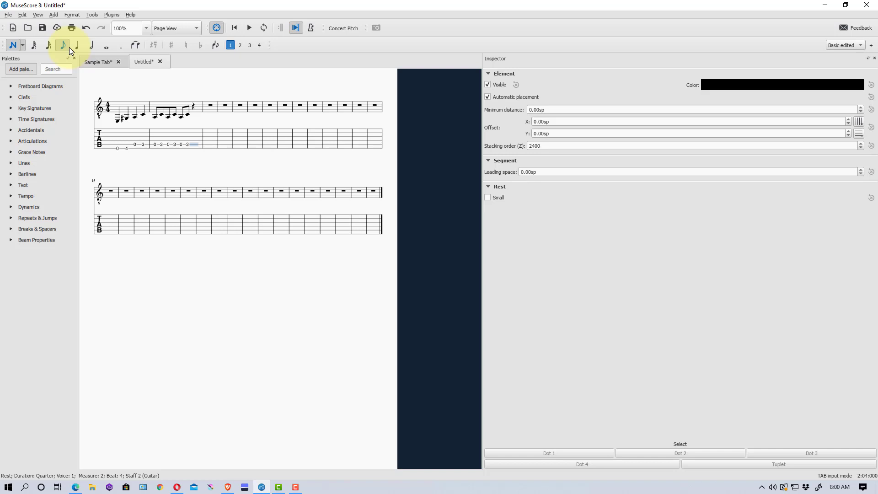
# Finish measure 2 with eighth notes at frets 0 and 3 on string 5 for beat 4, and leave note input.
pyautogui.press('0')
pyautogui.press('Right')
pyautogui.press('3')
pyautogui.press('Right')
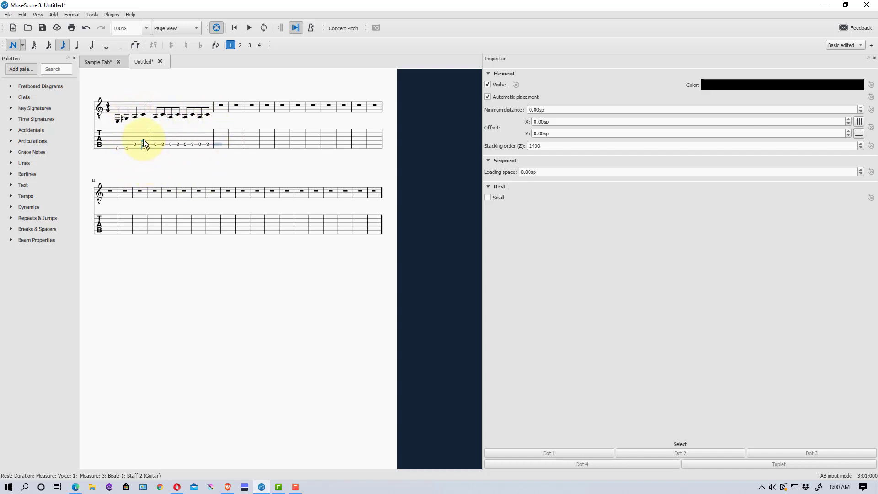
pyautogui.press('Escape')
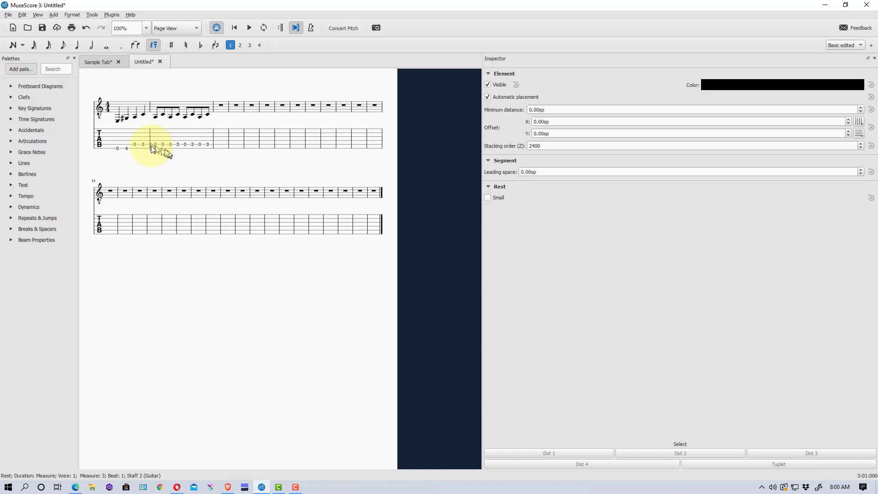
# Copy tablature measures 1 and 2 and paste them starting at measure 3.
pyautogui.click(130, 136)
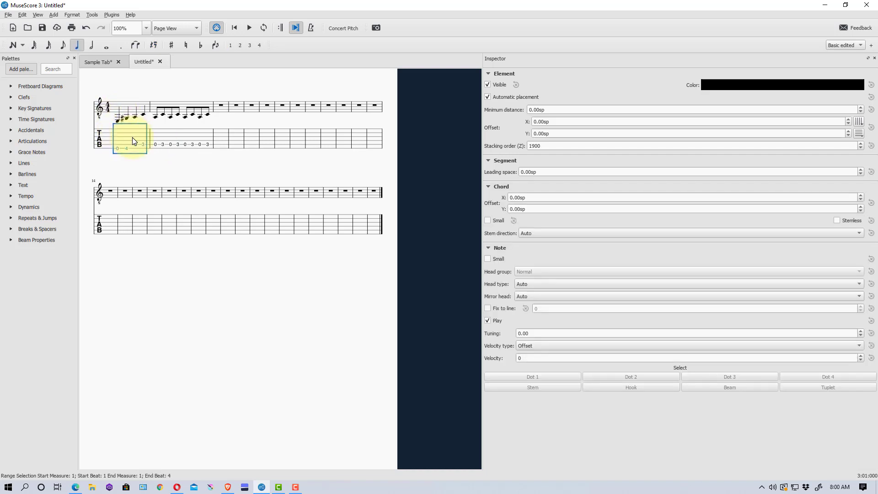
pyautogui.keyDown('shift'); pyautogui.click(196, 135); pyautogui.keyUp('shift')
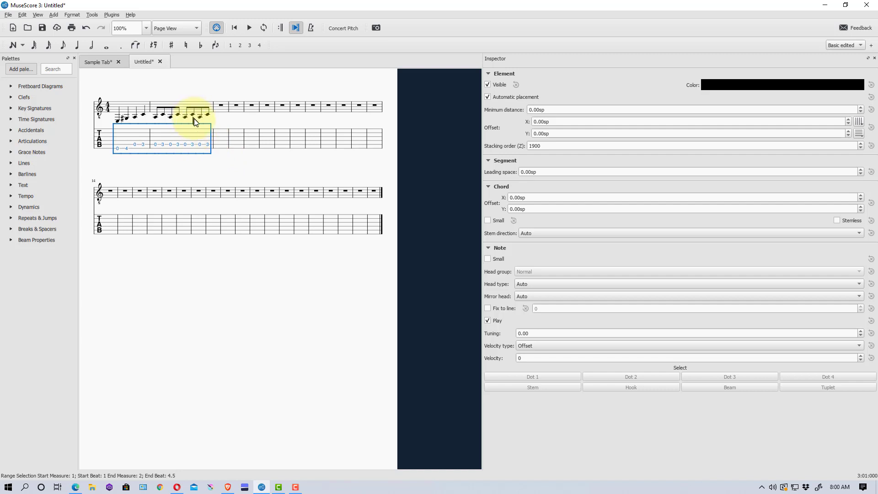
pyautogui.click(225, 146)
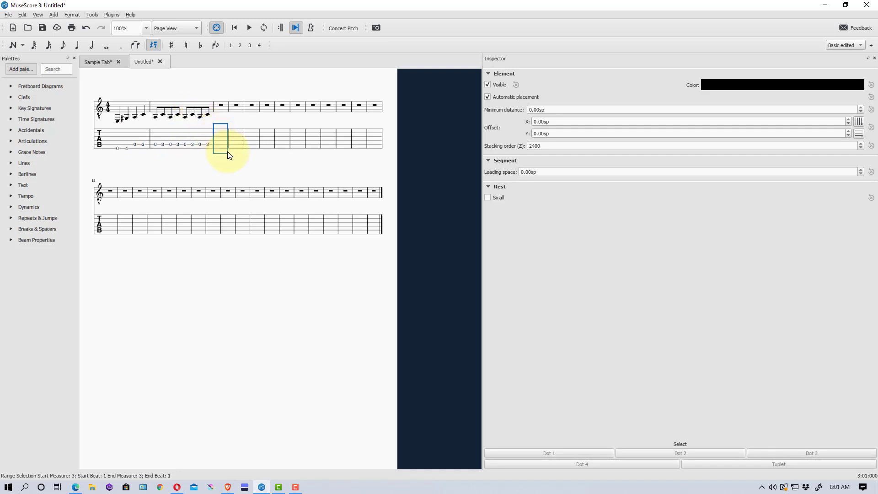
pyautogui.hotkey('ctrl', 'v')
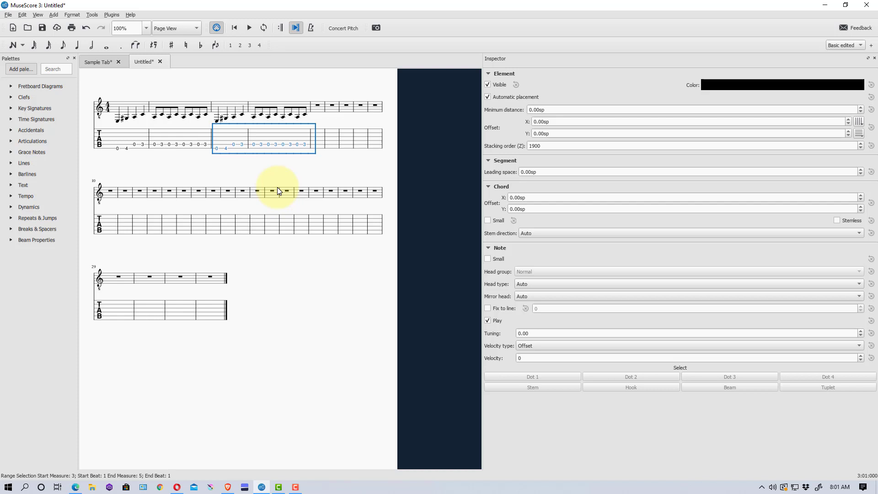
# Transpose the pasted tablature notes in measures 3 and 4 up three semitones and back down to their original frets.
pyautogui.press('Up')
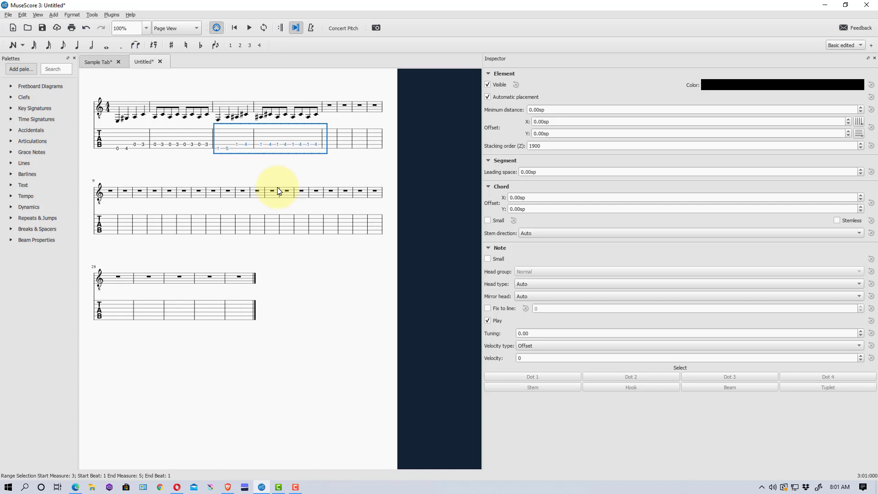
pyautogui.press('Up')
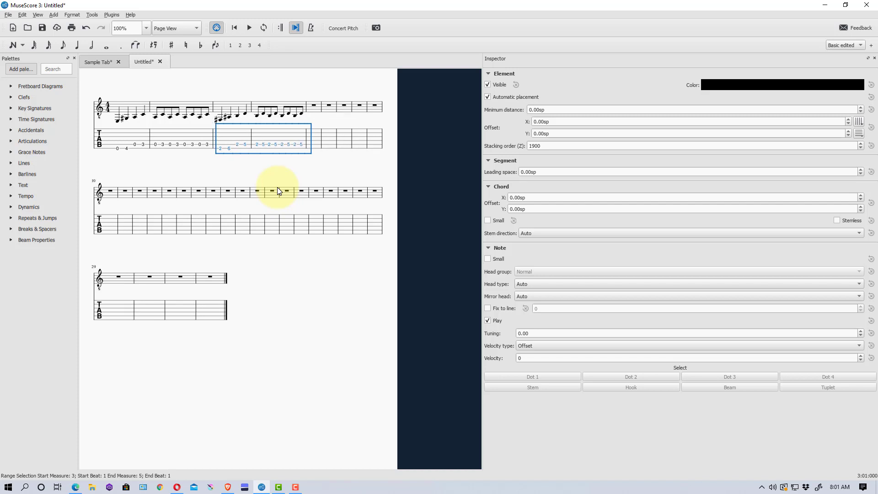
pyautogui.press('Up')
pyautogui.press('Down')
pyautogui.press('Down')
pyautogui.press('Down')
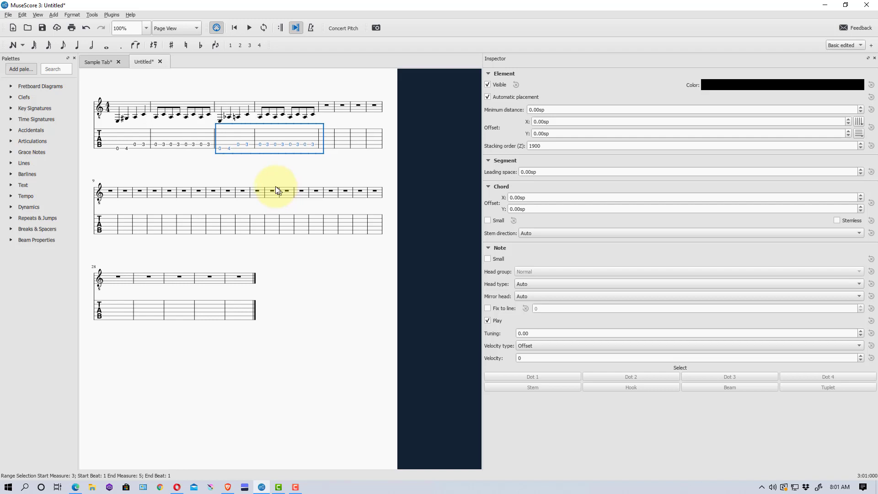
# Select measures 3 and 4 on the standard staff, transpose them up by semitones and back to the original pitches, and clear the selection.
pyautogui.click(258, 104)
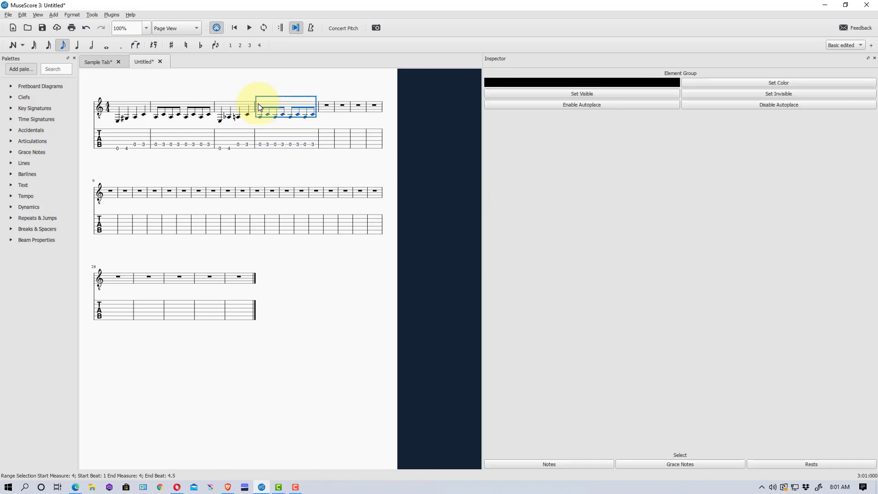
pyautogui.click(236, 105)
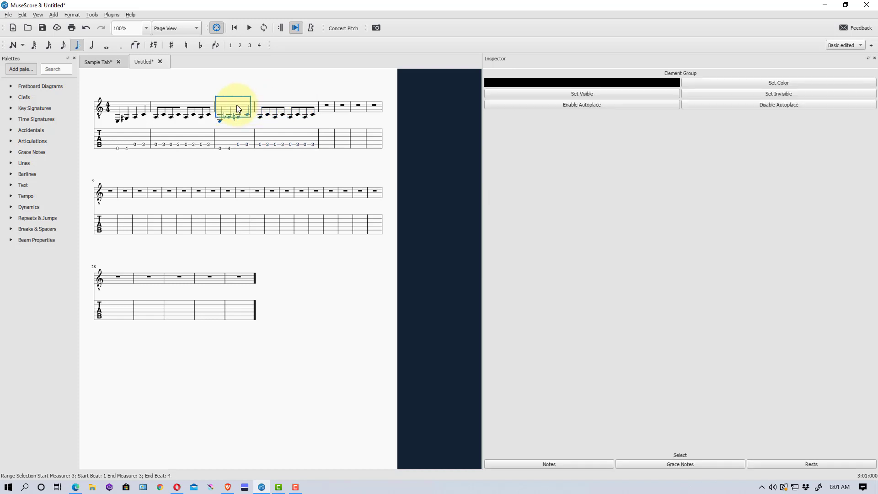
pyautogui.keyDown('shift'); pyautogui.click(286, 105); pyautogui.keyUp('shift')
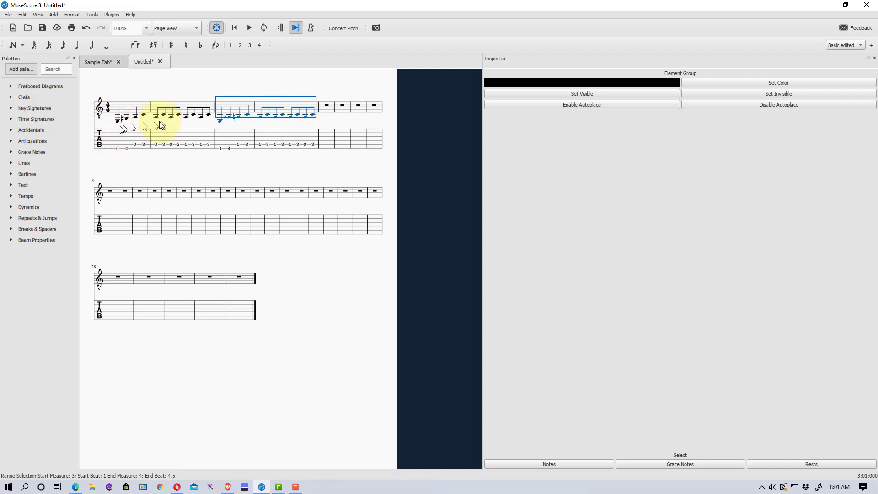
pyautogui.press('Up')
pyautogui.press('Up')
pyautogui.press('Up')
pyautogui.press('Up')
pyautogui.press('Up')
pyautogui.press('Up')
pyautogui.press('Up')
pyautogui.press('Down')
pyautogui.press('Down')
pyautogui.press('Down')
pyautogui.press('Down')
pyautogui.press('Down')
pyautogui.press('Down')
pyautogui.press('Down')
pyautogui.press('Up')
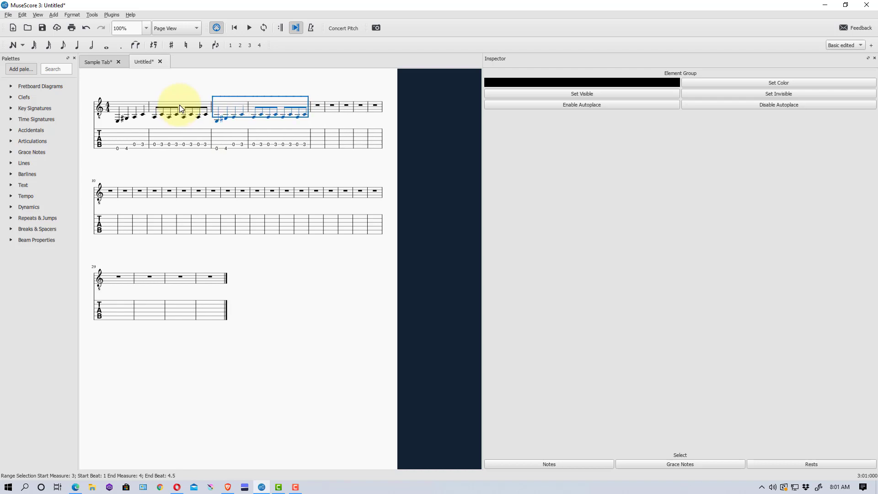
pyautogui.click(337, 173)
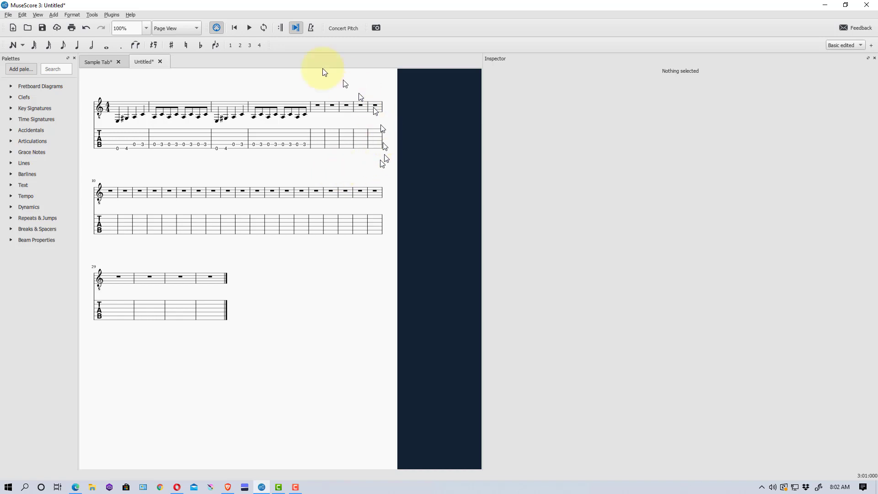
# Play the score from the beginning through measure 4 and stop playback.
pyautogui.click(234, 28)
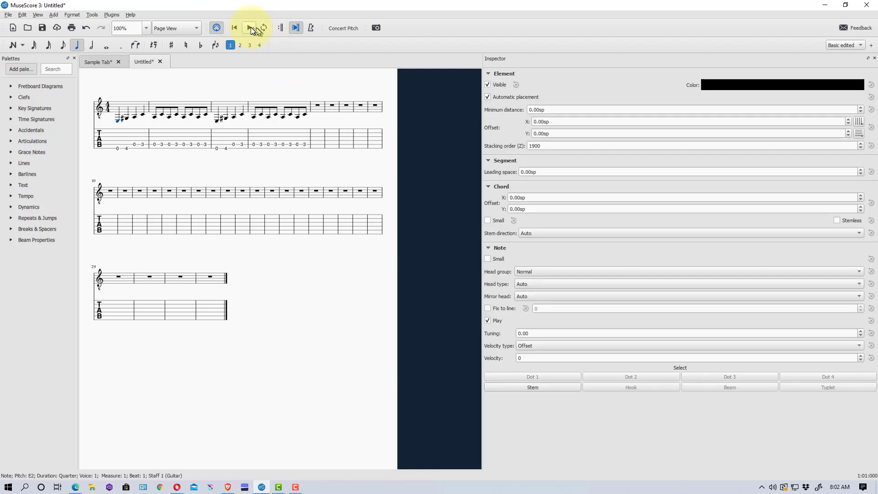
pyautogui.click(250, 27)
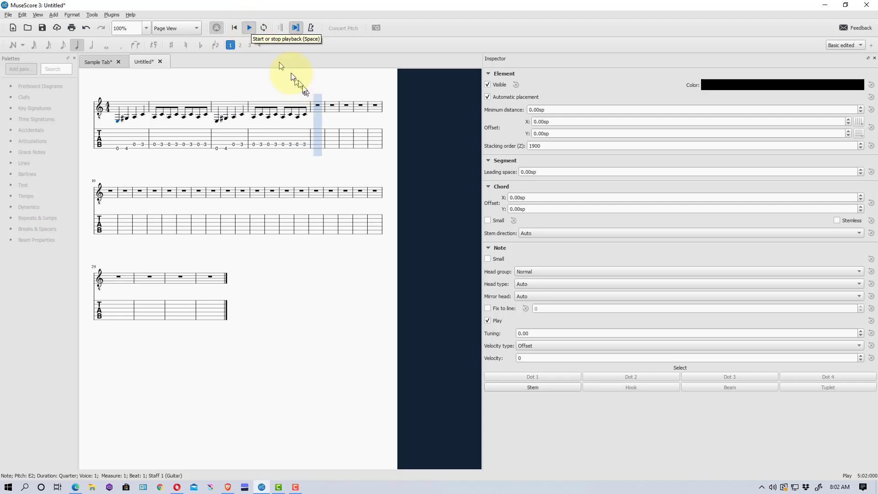
pyautogui.click(249, 28)
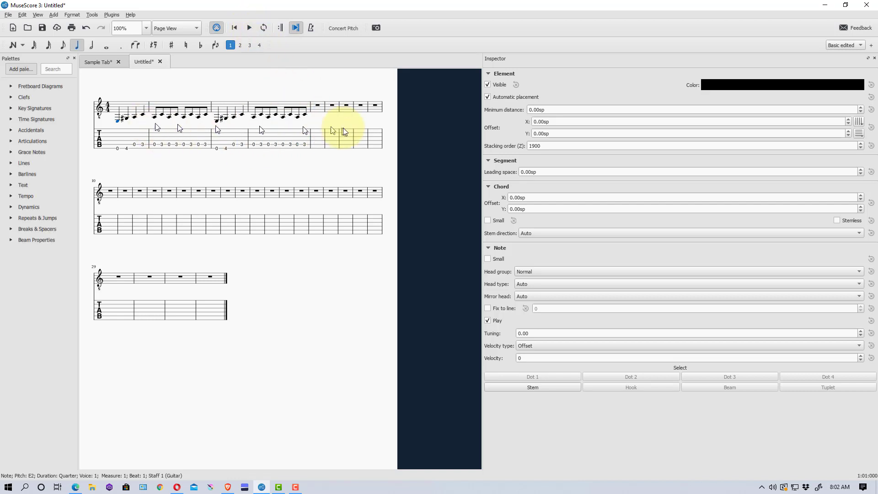